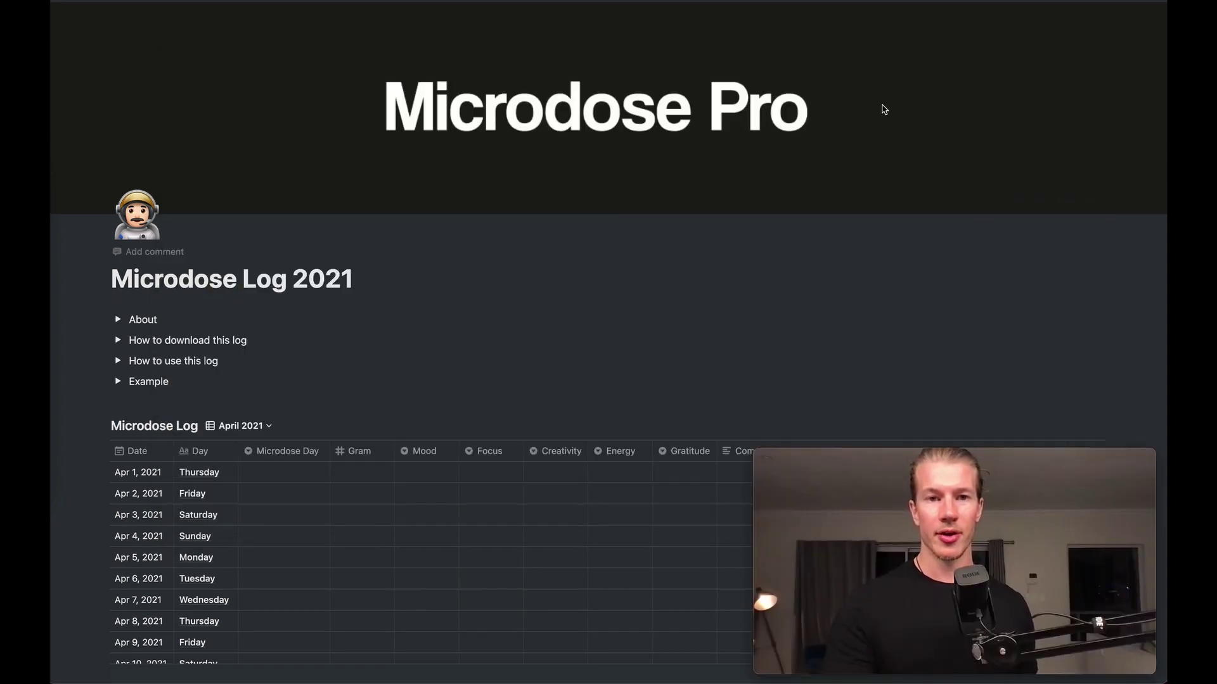
Scroll down the Microdose Log 2021 page to the Example section's April 2021 table
scroll(637, 367, "down", 2)
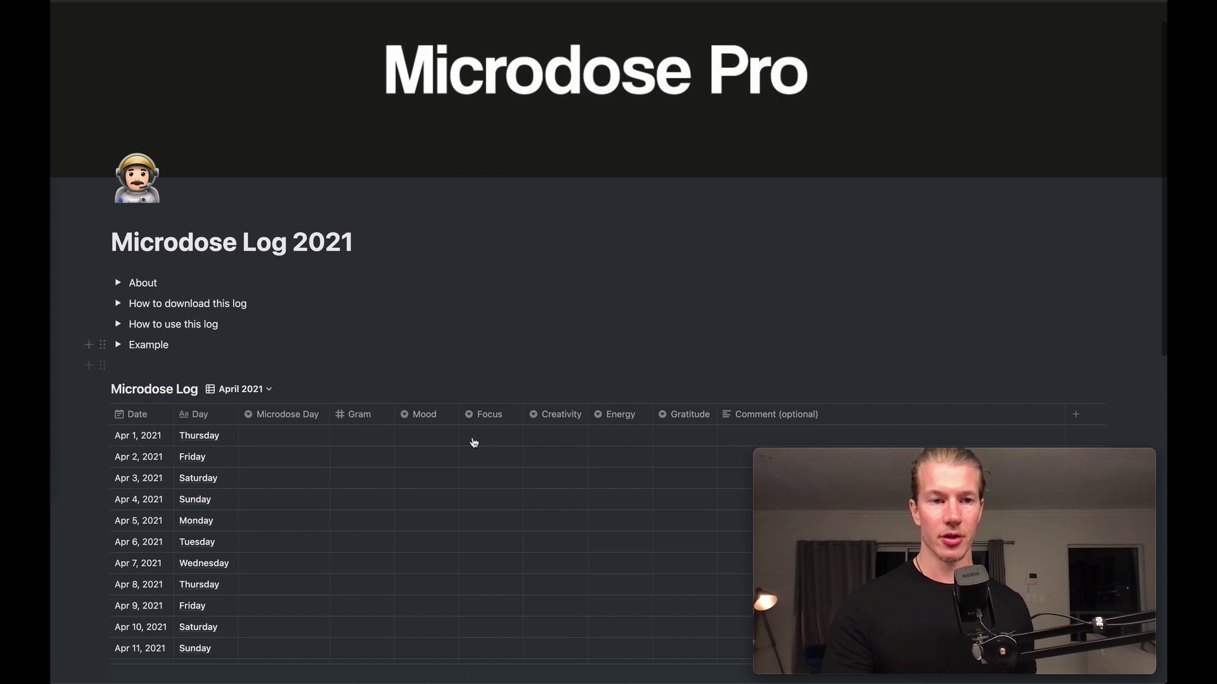
scroll(596, 342, "down", 2)
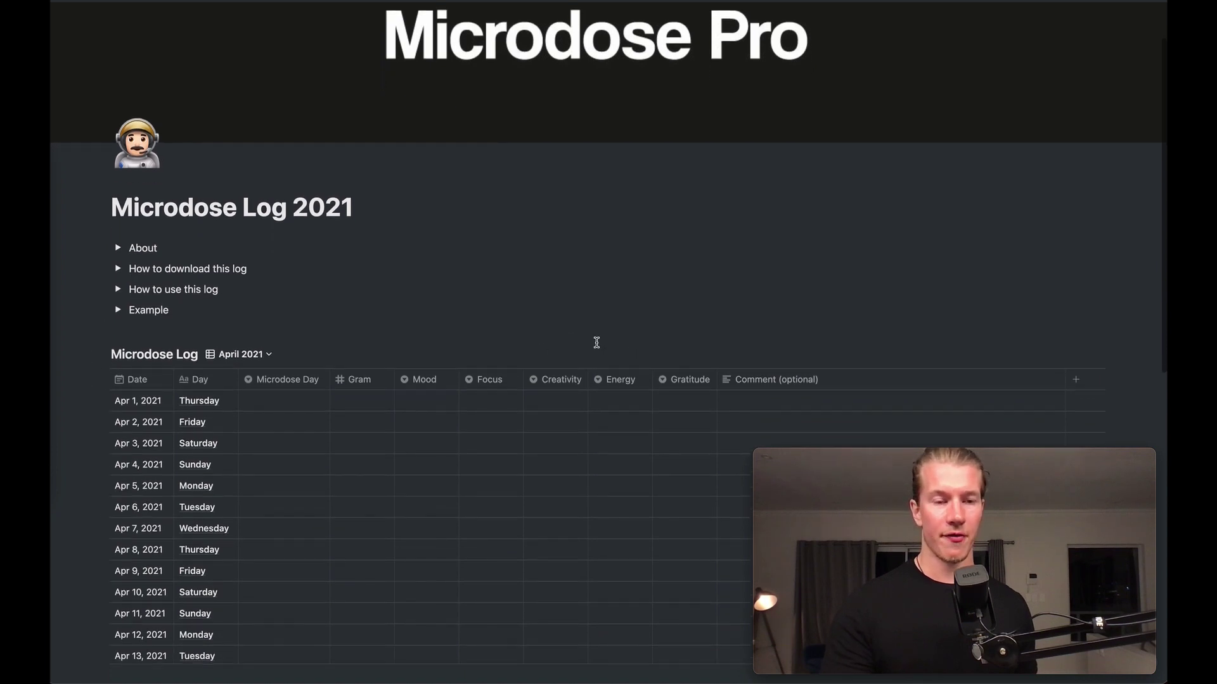
scroll(597, 342, "down", 3)
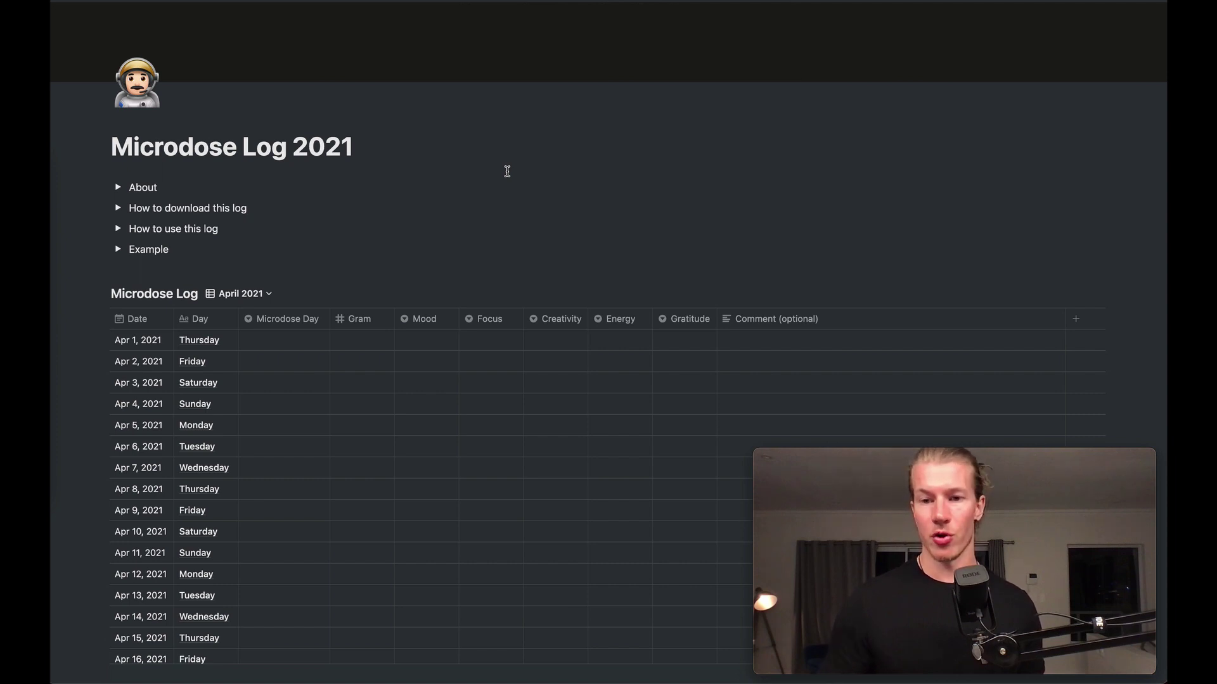
scroll(507, 171, "down", 2)
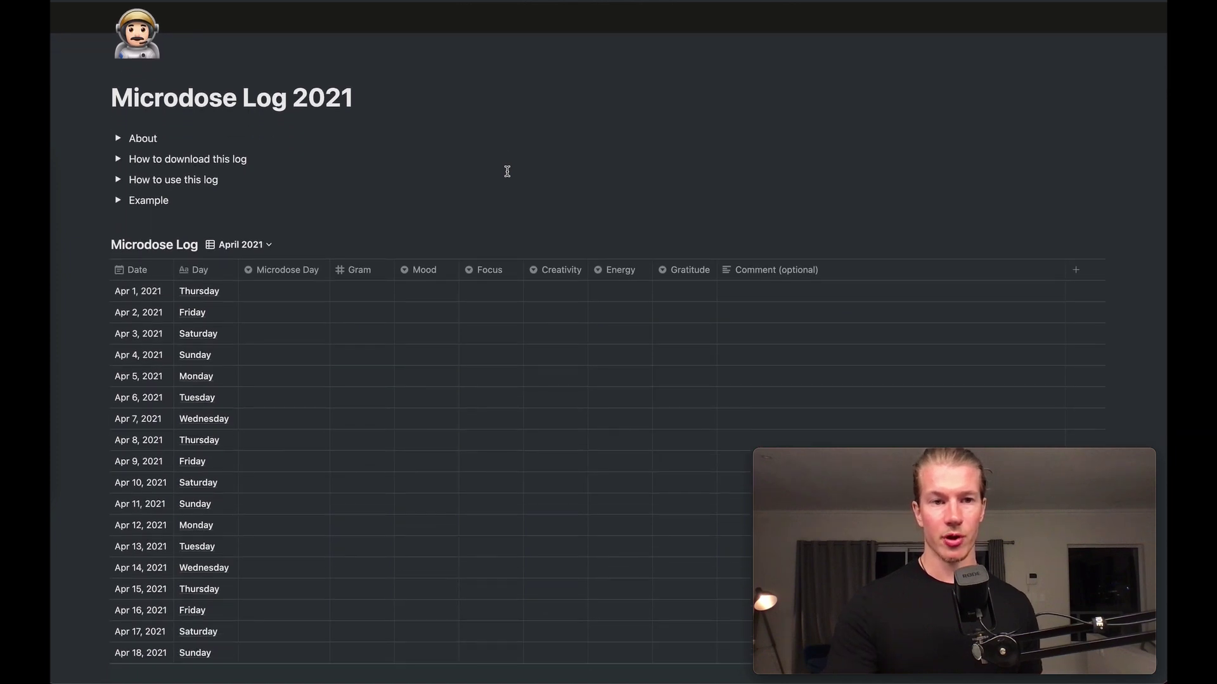
scroll(507, 171, "down", 1)
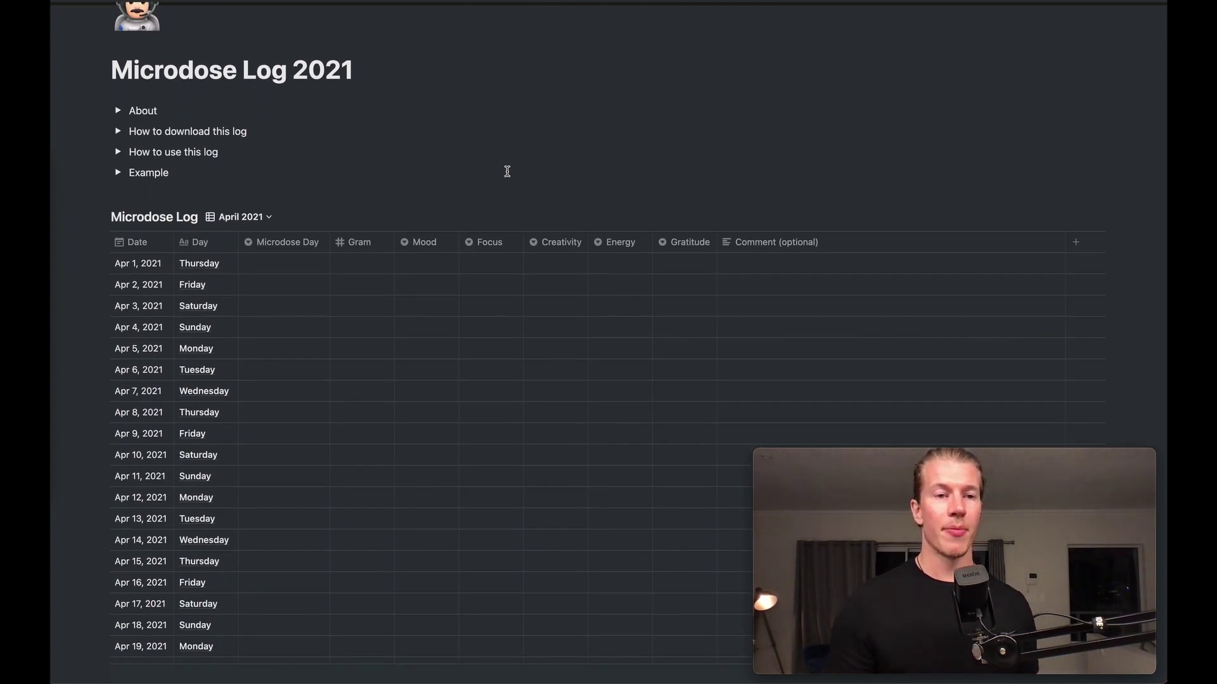
scroll(507, 171, "down", 1)
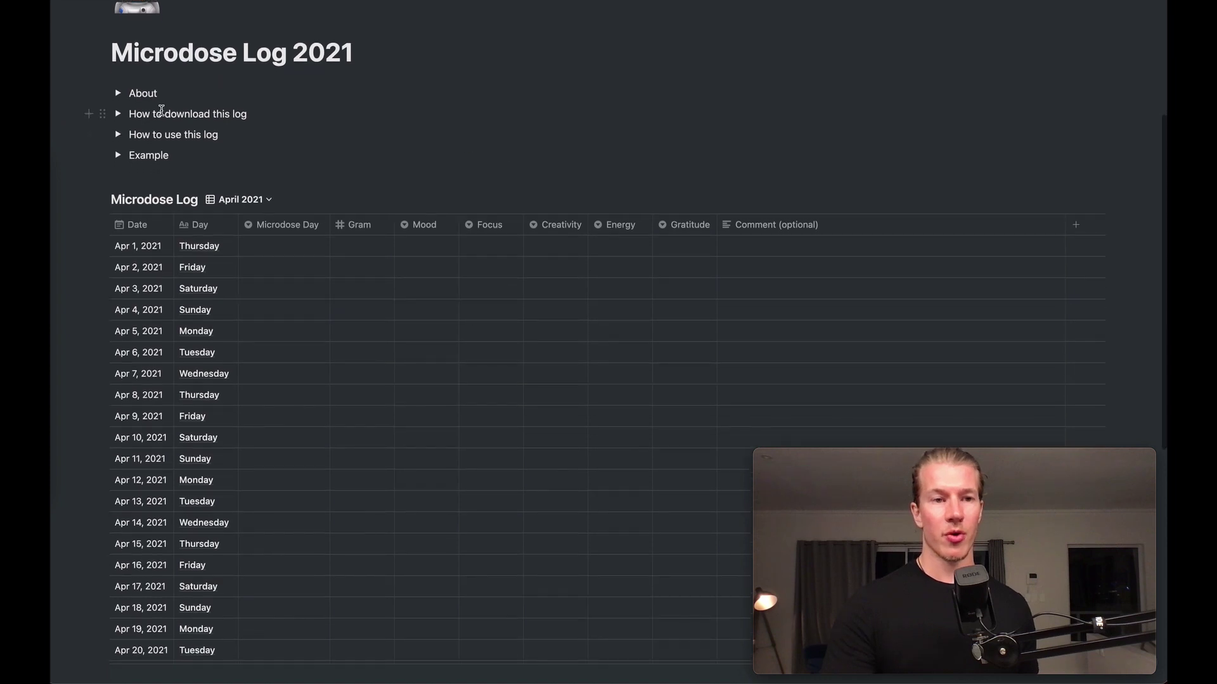
left_click(117, 155)
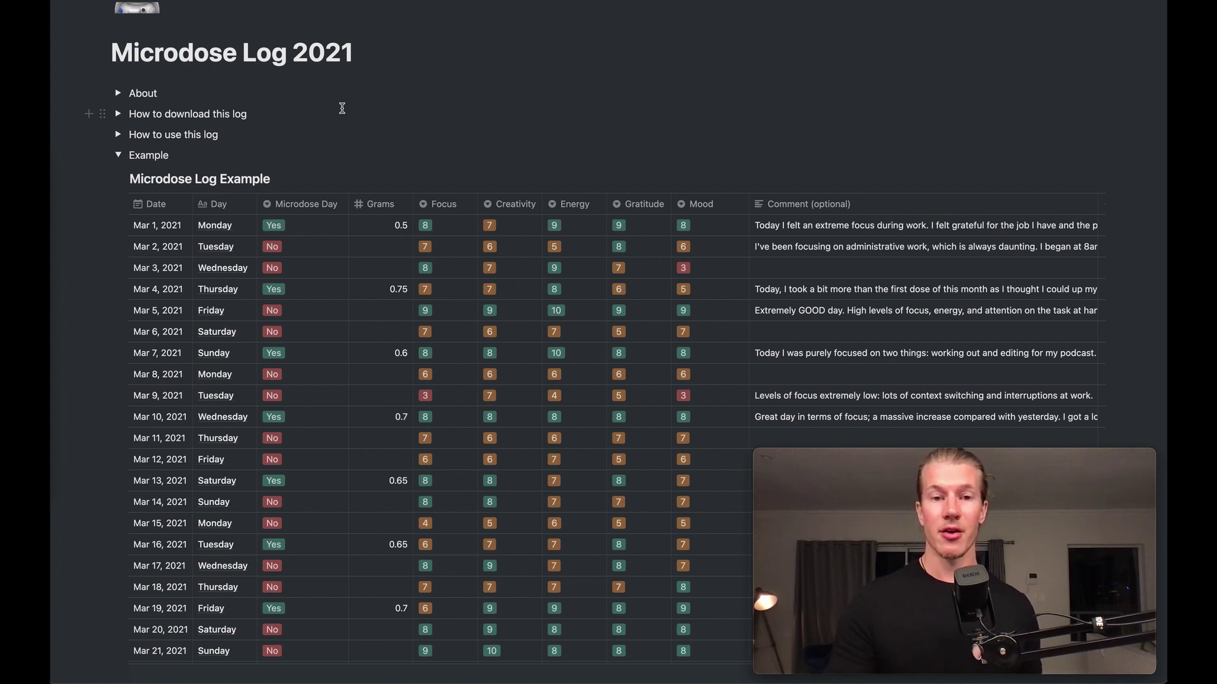
scroll(590, 104, "down", 2)
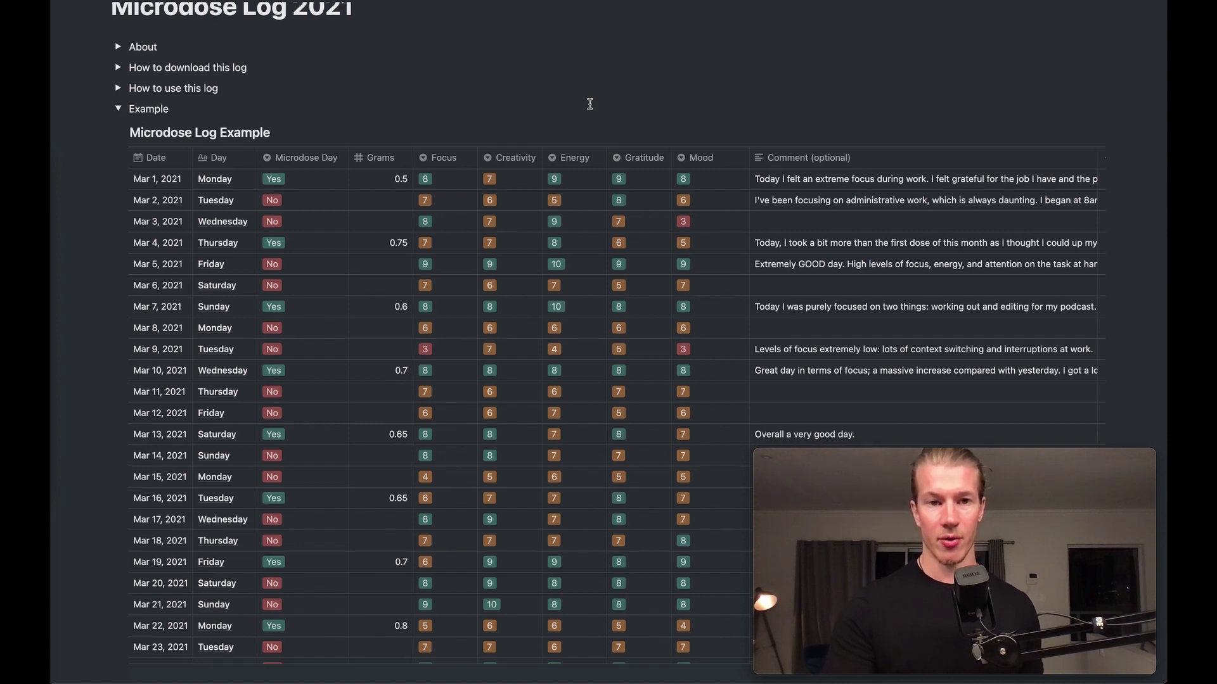
scroll(590, 104, "down", 1)
scroll(570, 152, "up", 3)
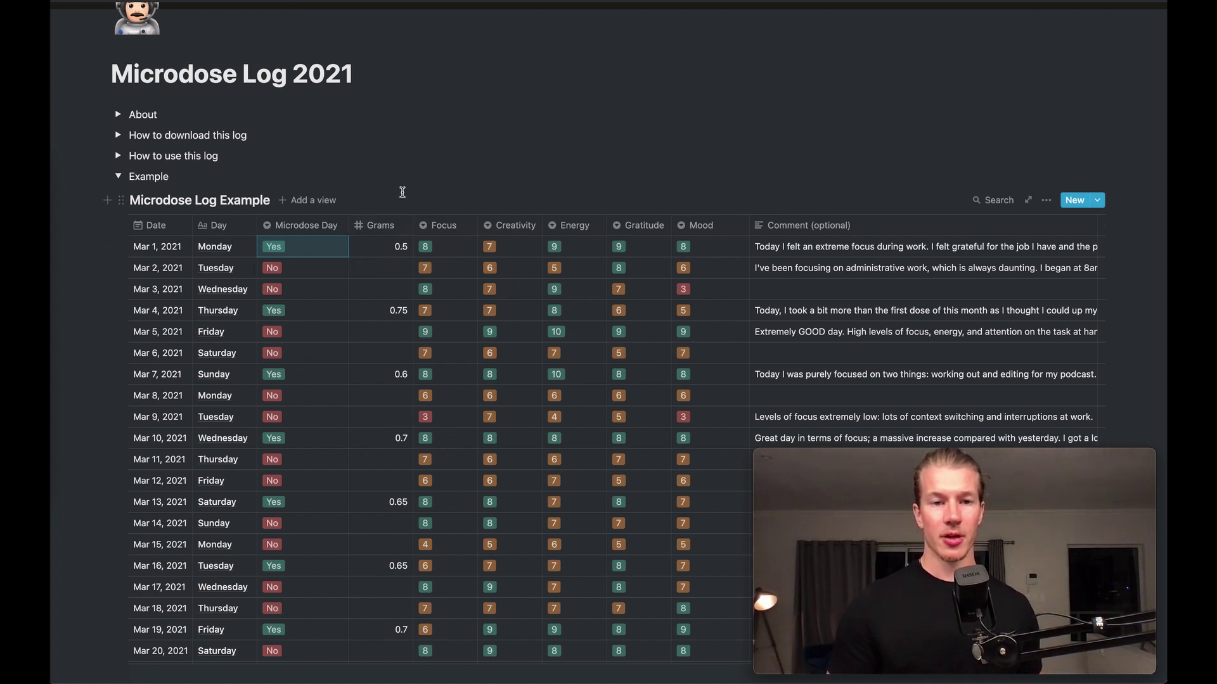
scroll(391, 260, "down", 1)
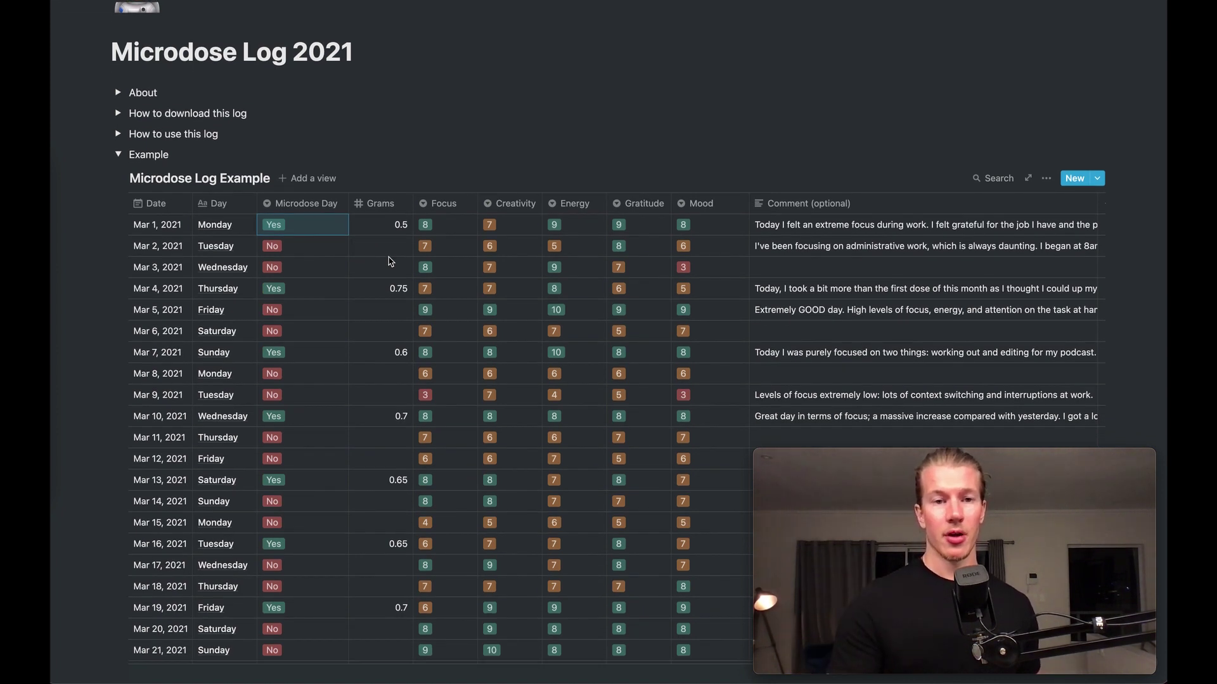
scroll(391, 262, "down", 1)
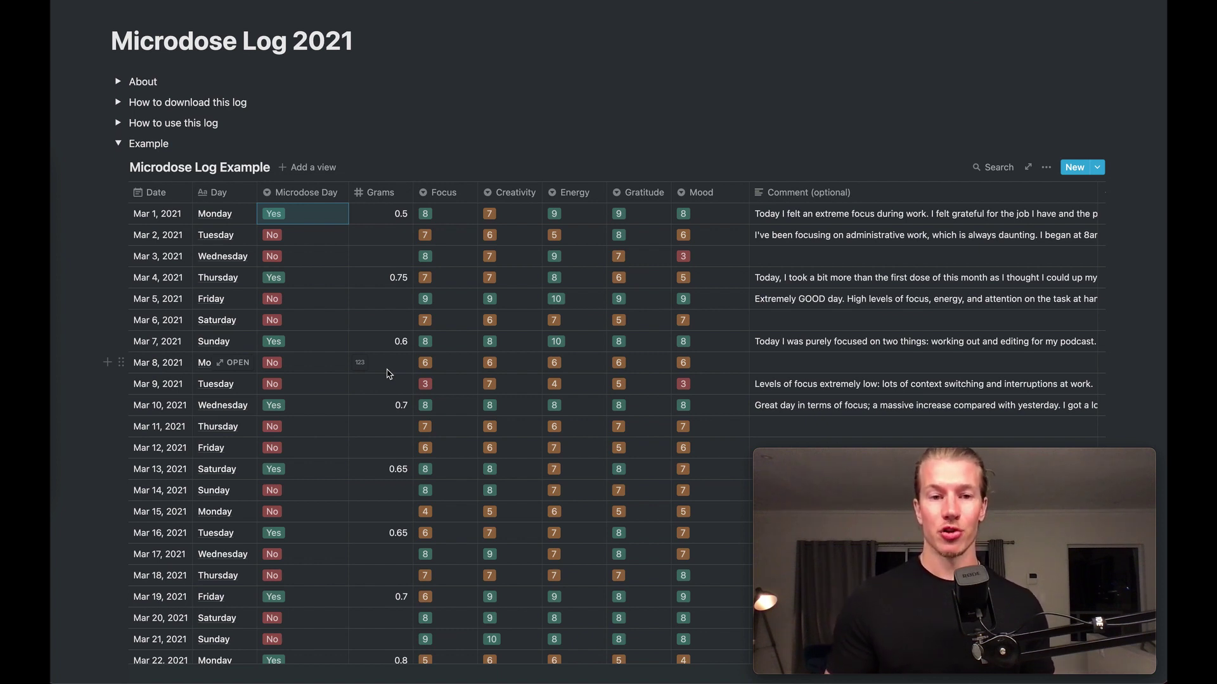
key("Right")
scroll(436, 147, "down", 1)
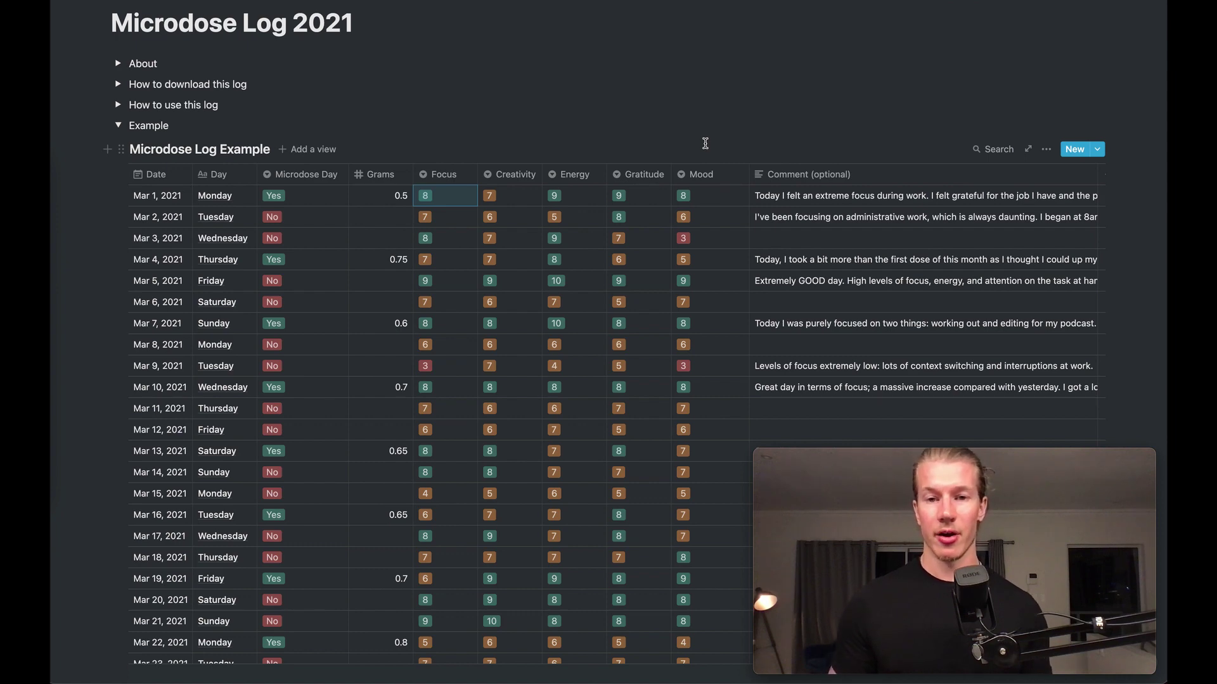
scroll(705, 145, "down", 1)
scroll(705, 147, "down", 10)
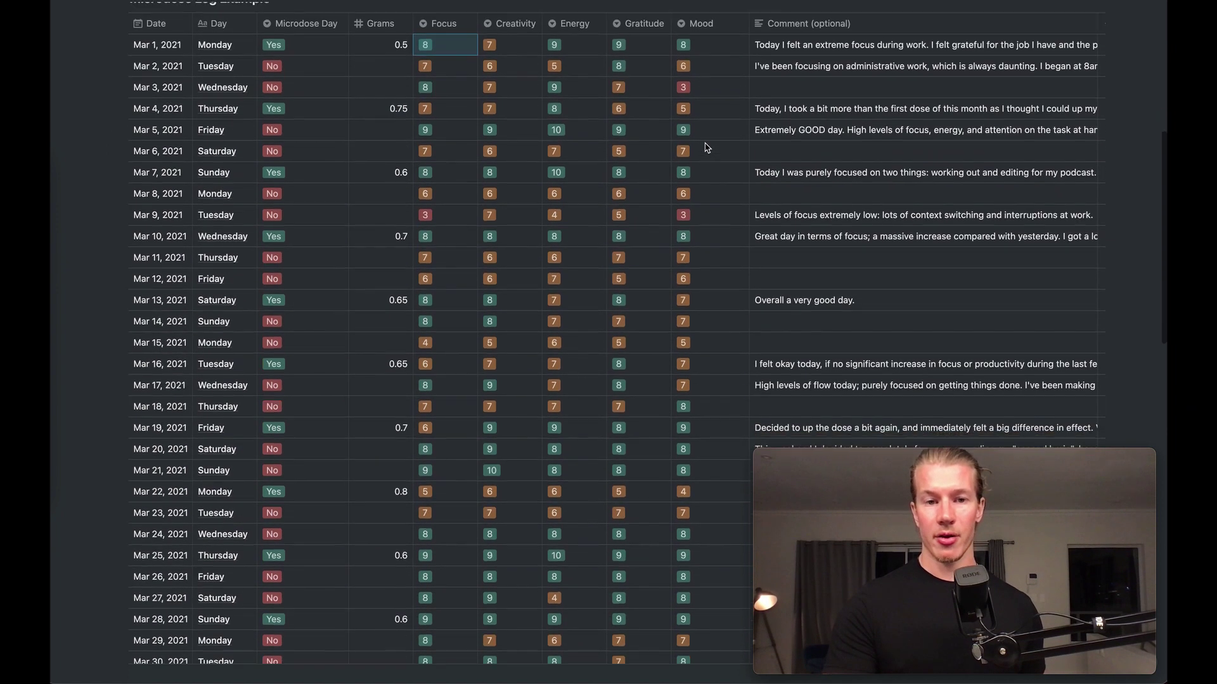
scroll(705, 147, "down", 1)
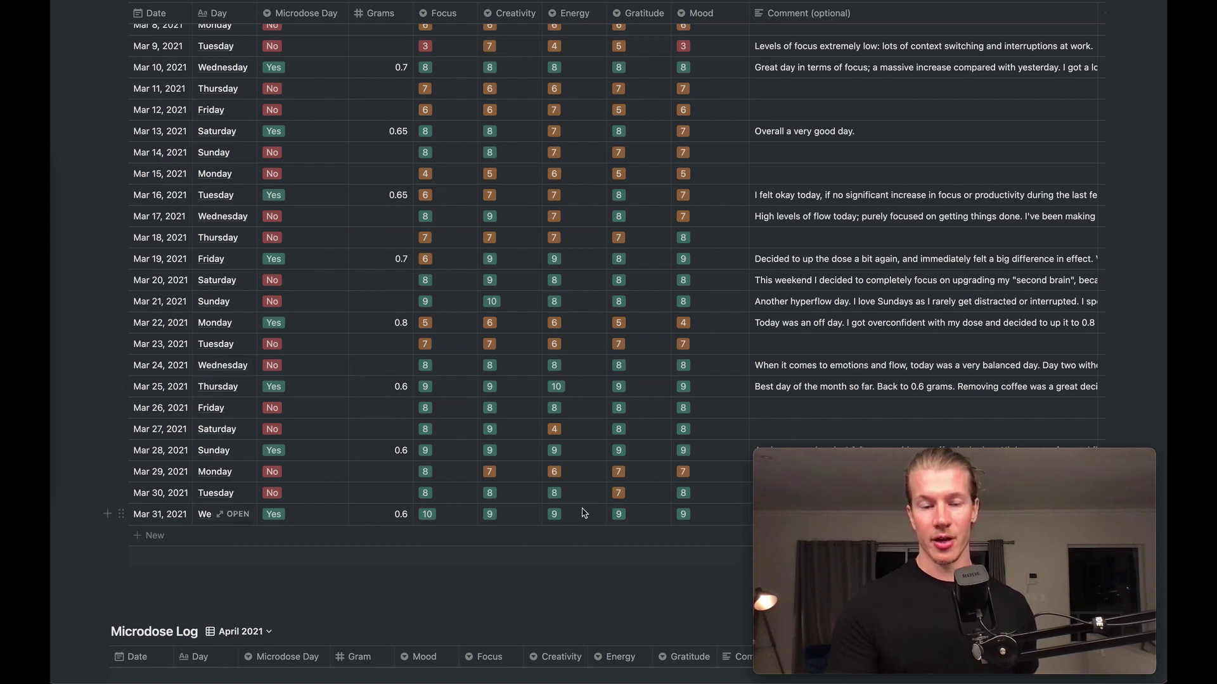
scroll(584, 513, "up", 5)
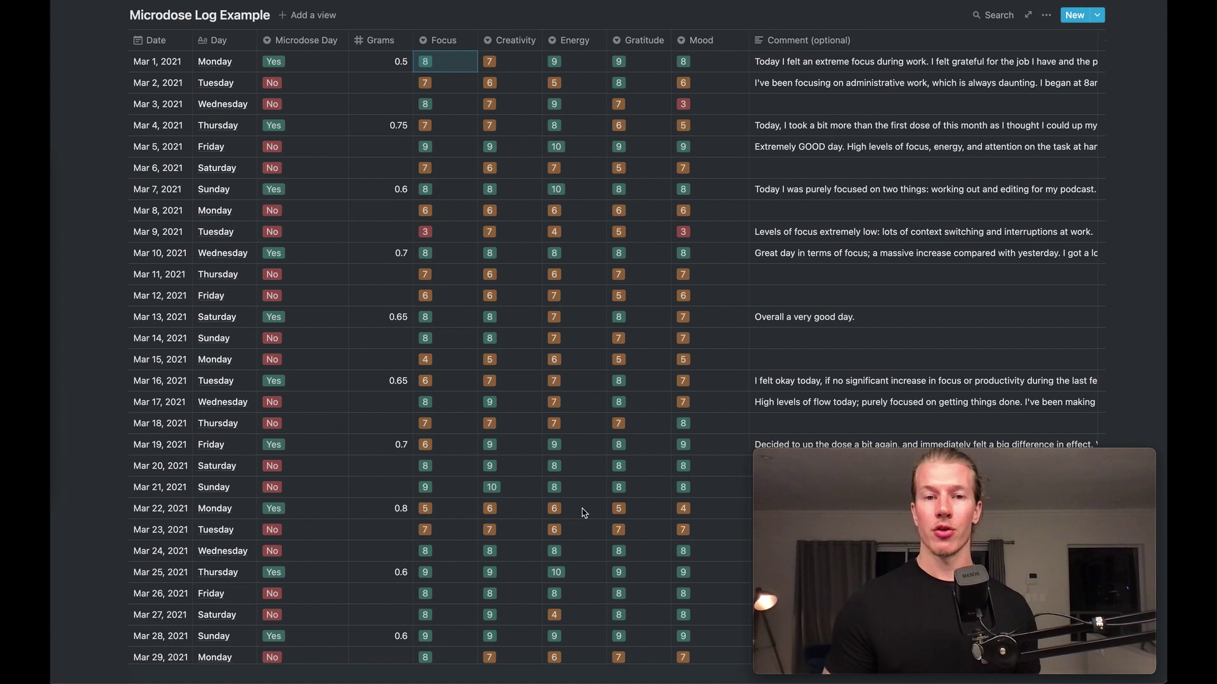
scroll(843, 194, "up", 3)
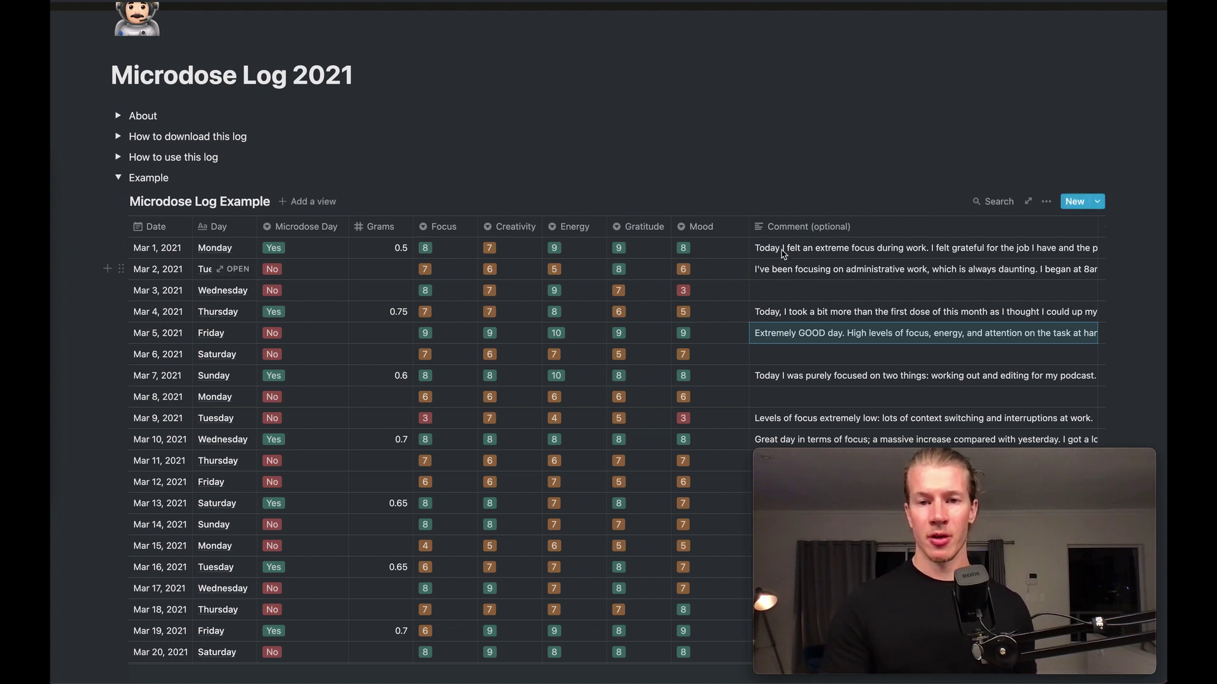
scroll(783, 247, "down", 1)
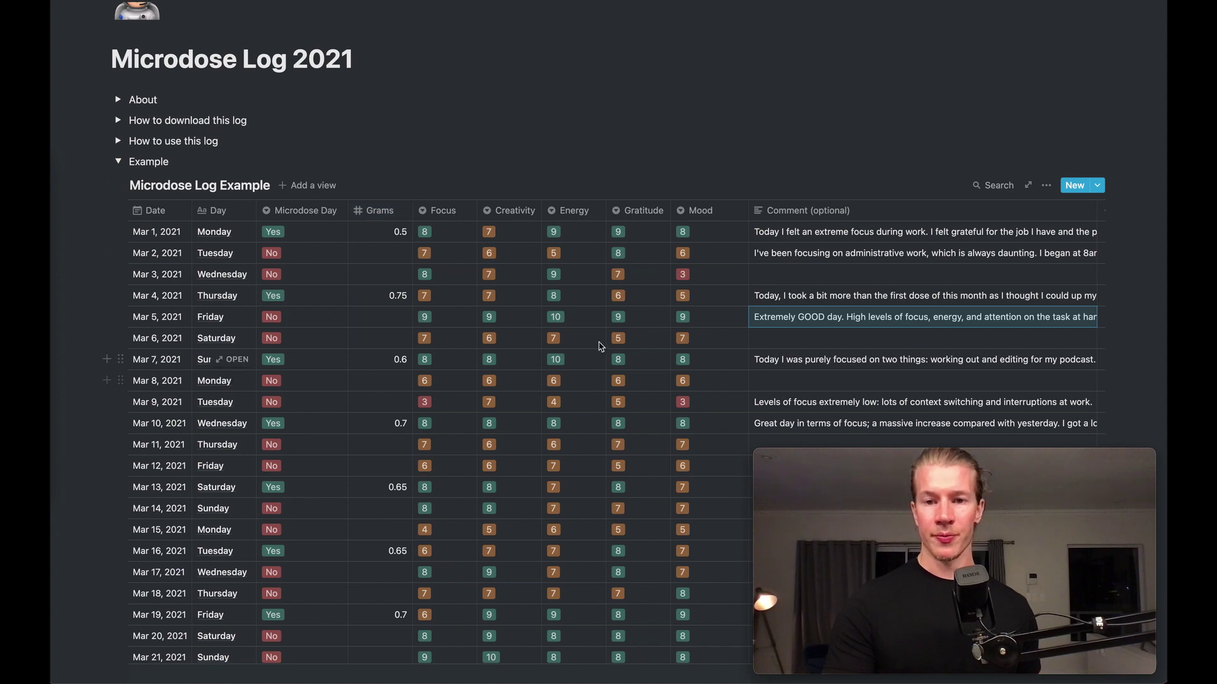
scroll(793, 280, "down", 2)
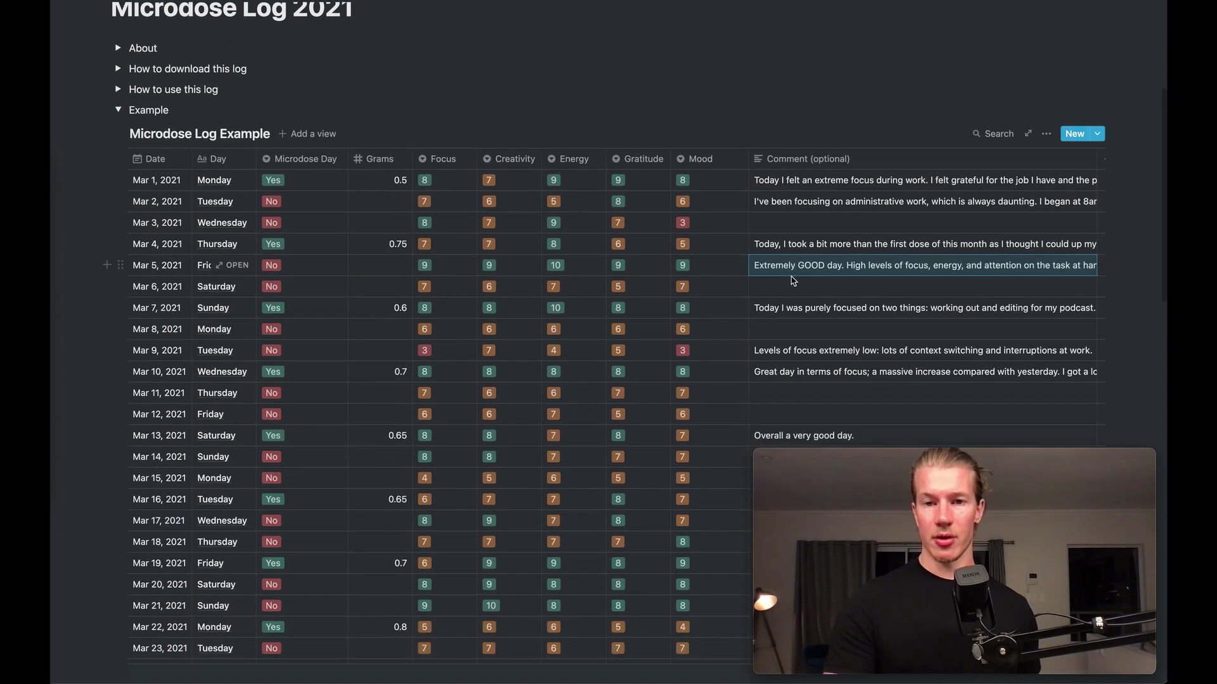
left_click(810, 269)
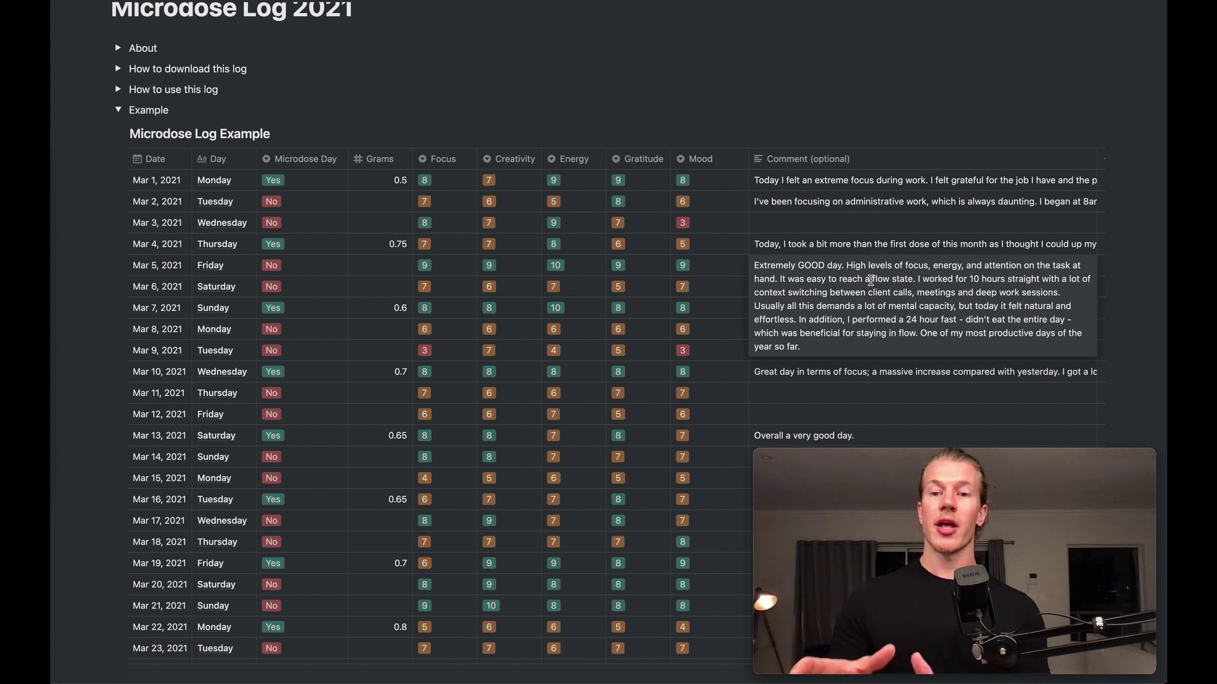
key("Escape")
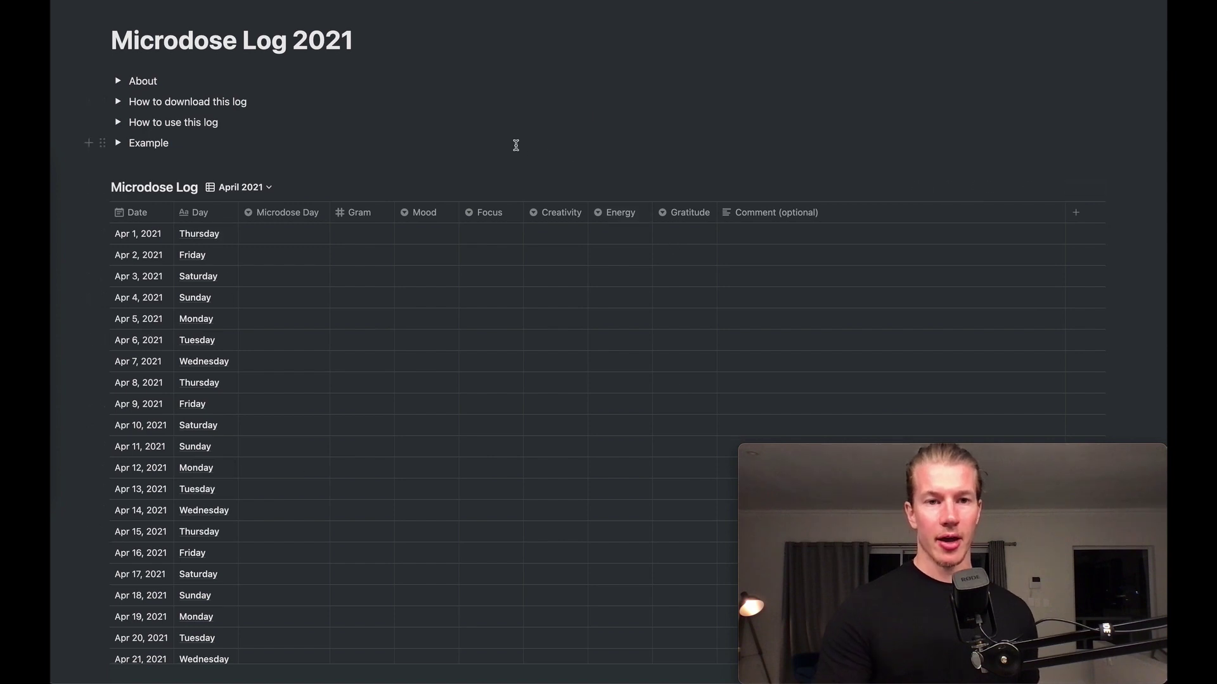
Open the Microdose Log views list from the April 2021 view tab
scroll(517, 146, "down", 1)
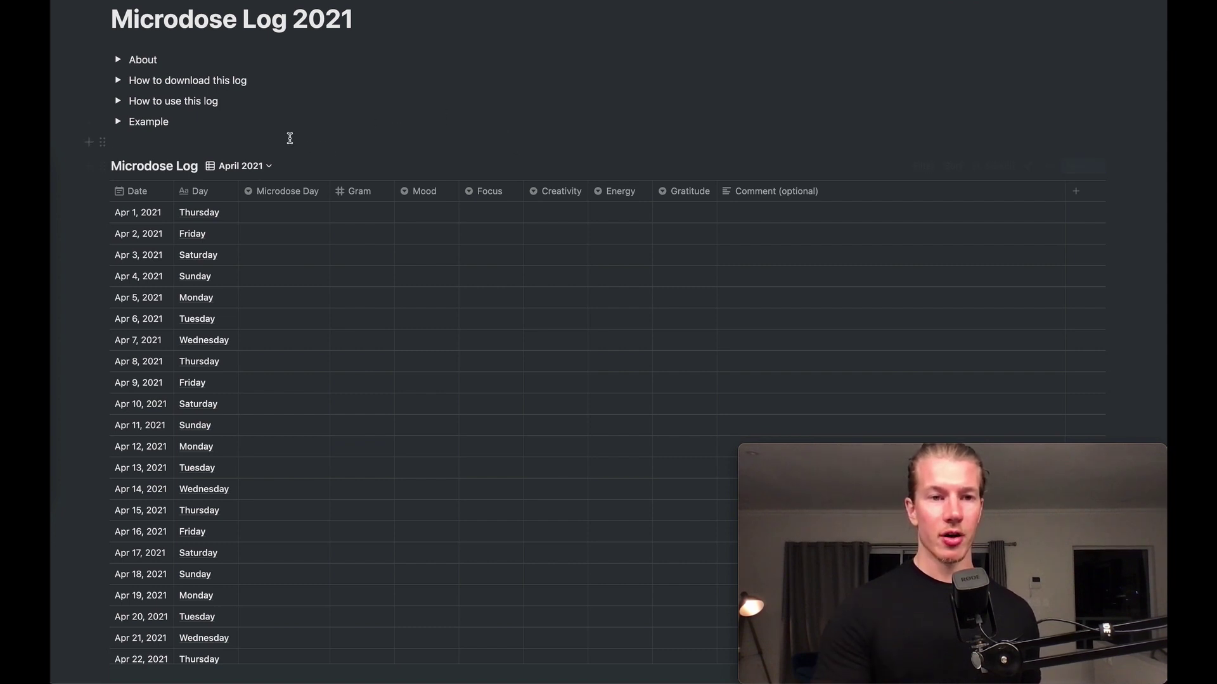
left_click(253, 167)
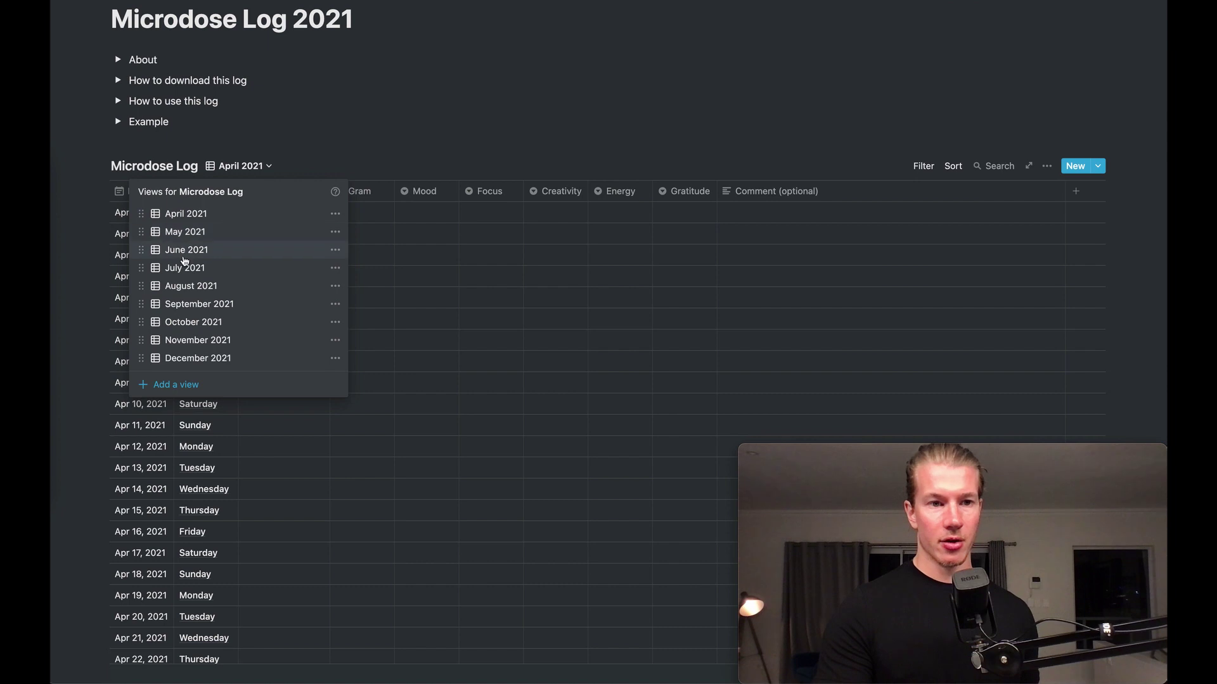
Switch the Microdose Log table to the August 2021 view, starting Aug 1, 2021
left_click(184, 290)
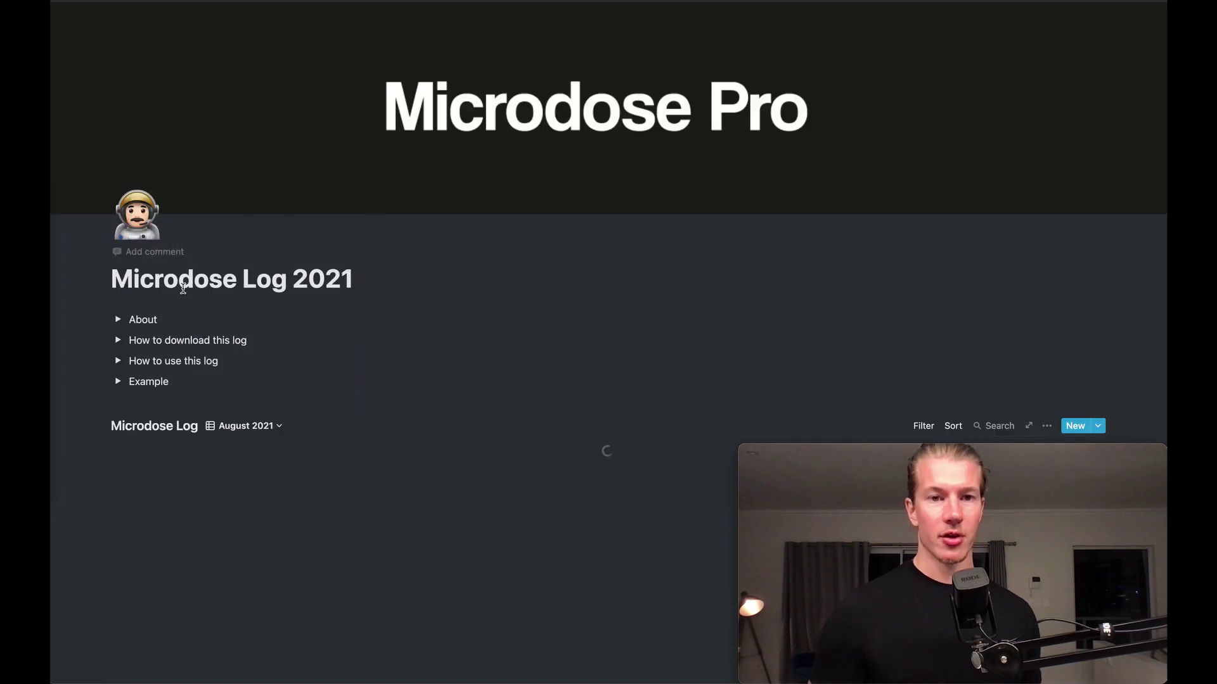
scroll(362, 190, "down", 3)
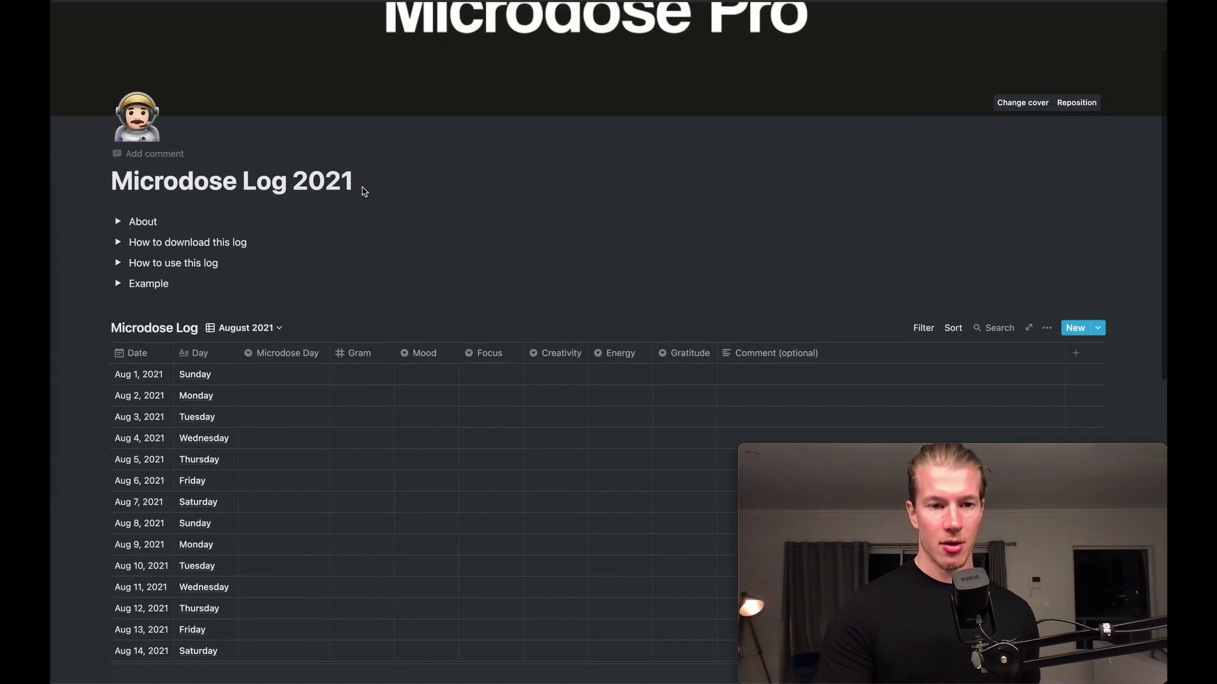
scroll(361, 187, "down", 1)
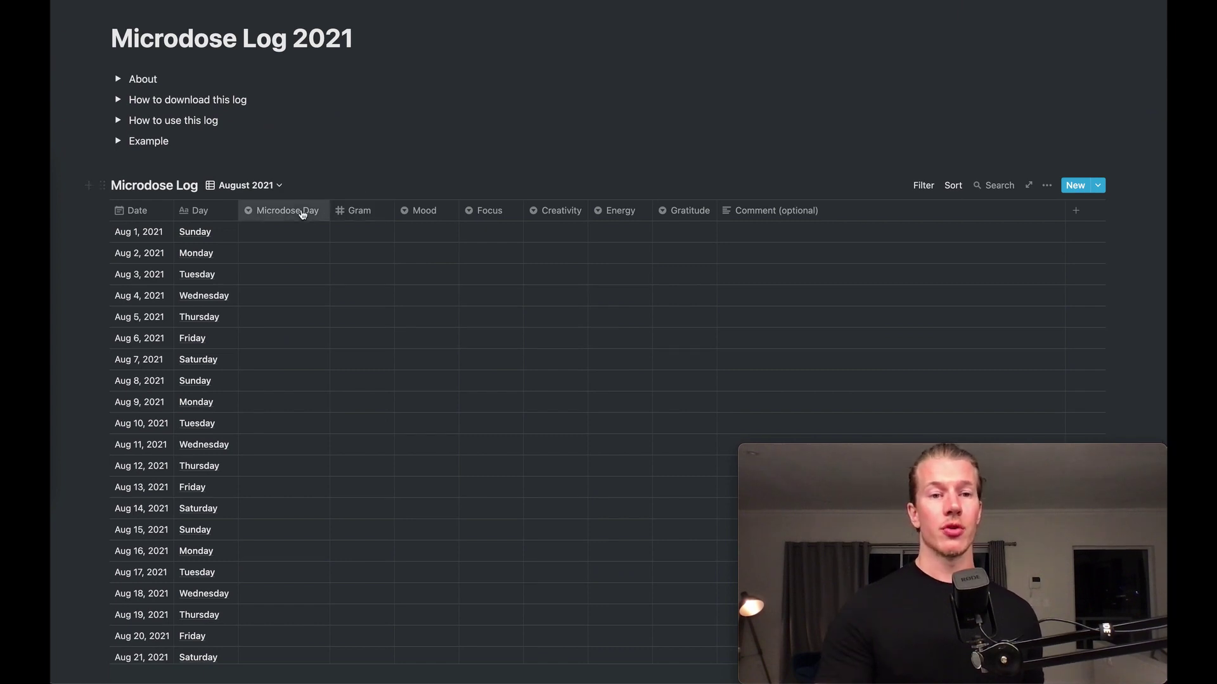
Set Aug 1's Microdose Day entry to Yes and begin entering its grams
scroll(292, 269, "down", 3)
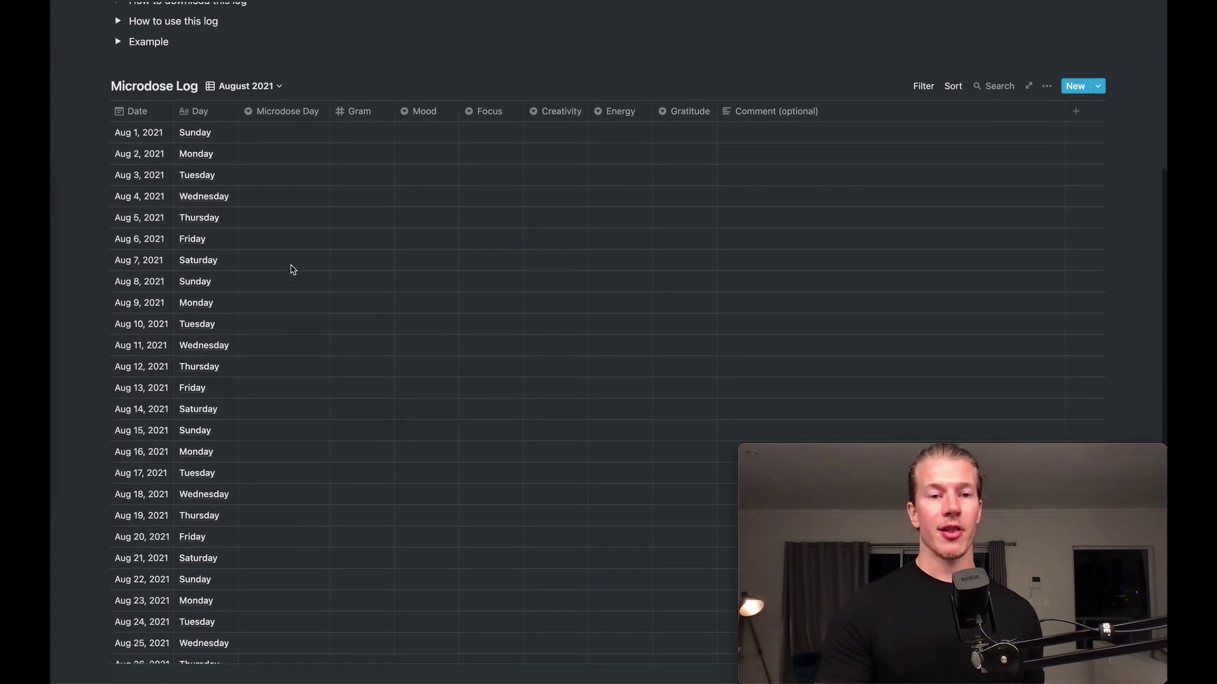
scroll(293, 269, "up", 2)
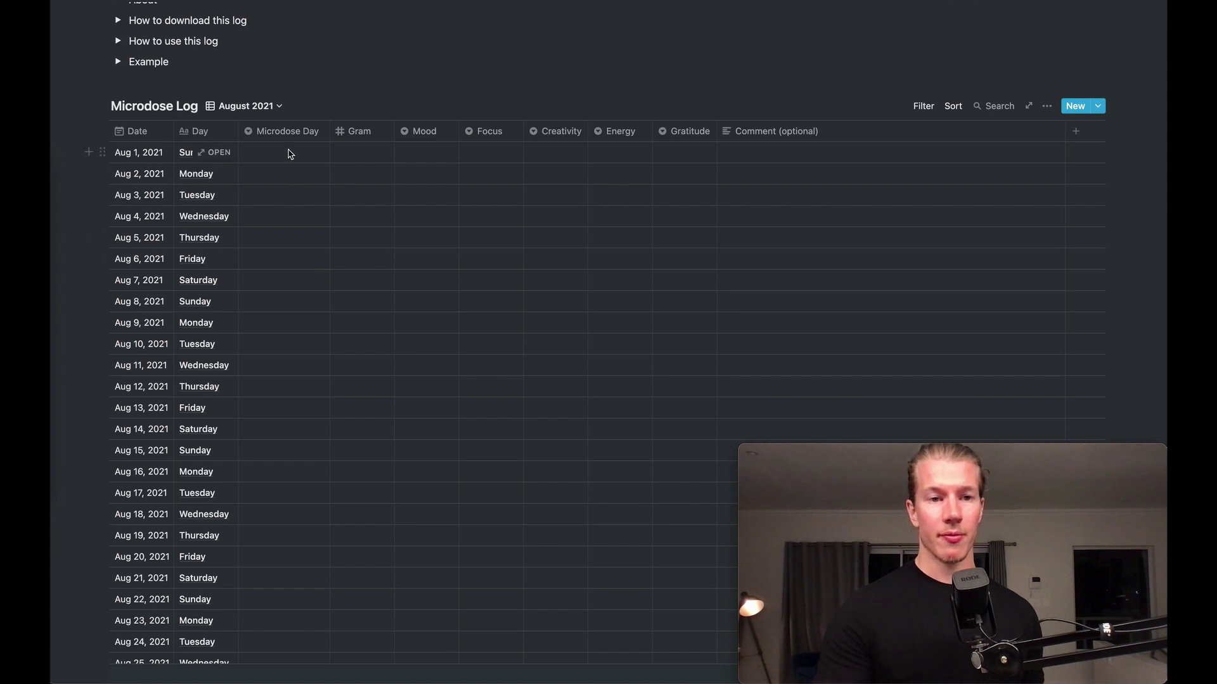
left_click(289, 154)
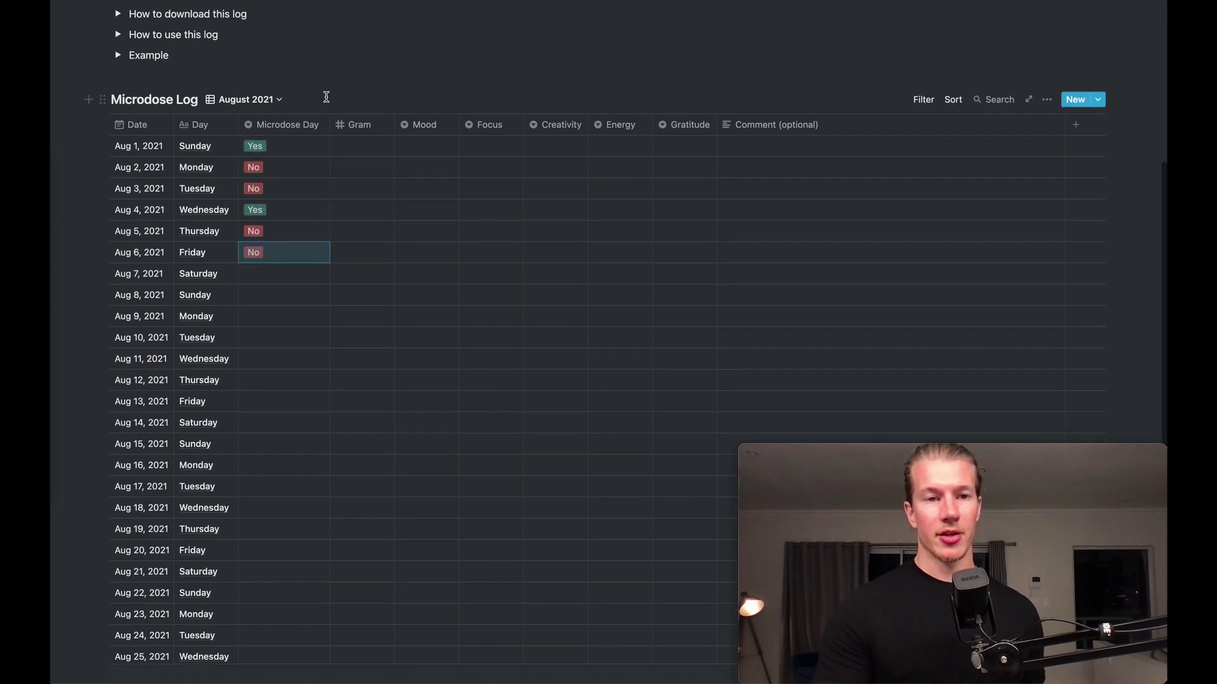
scroll(325, 96, "down", 1)
scroll(286, 277, "up", 1)
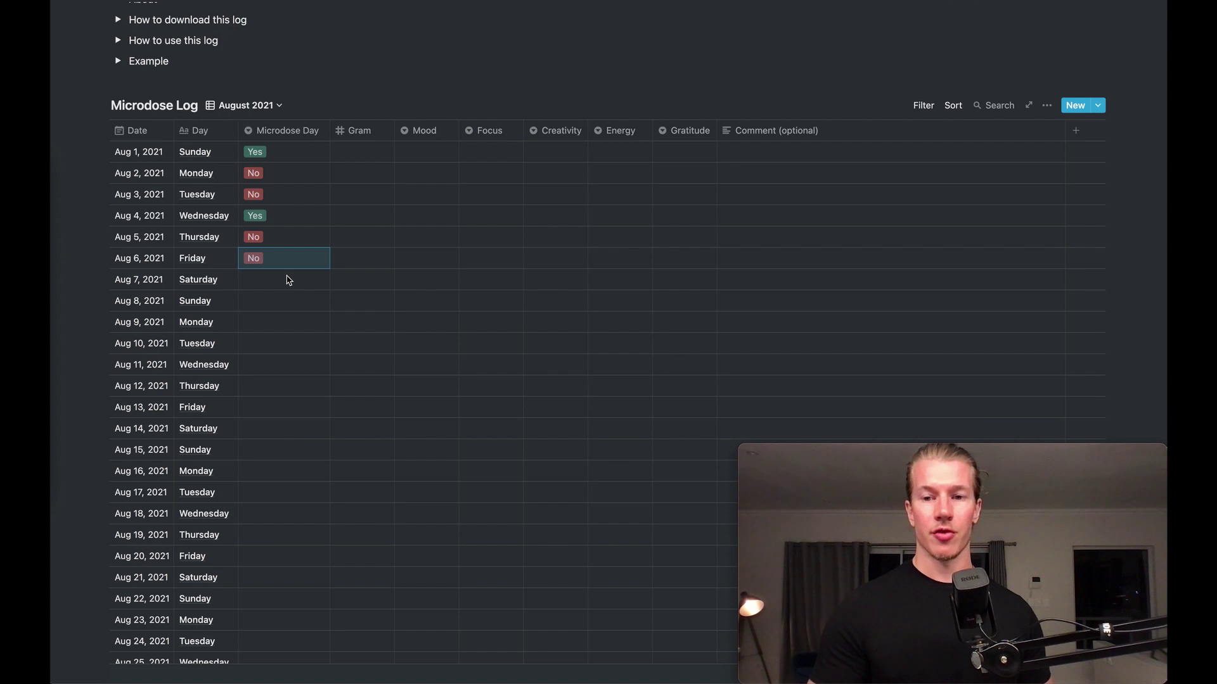
scroll(288, 280, "up", 1)
left_click(368, 174)
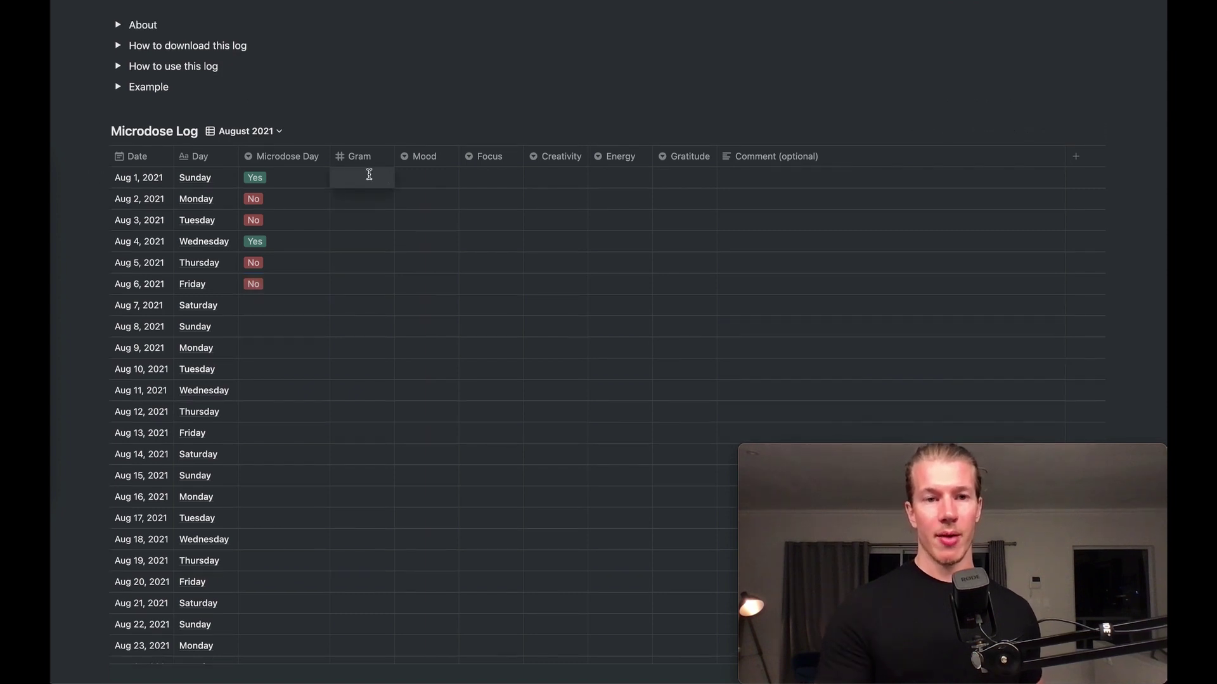
key("Tab")
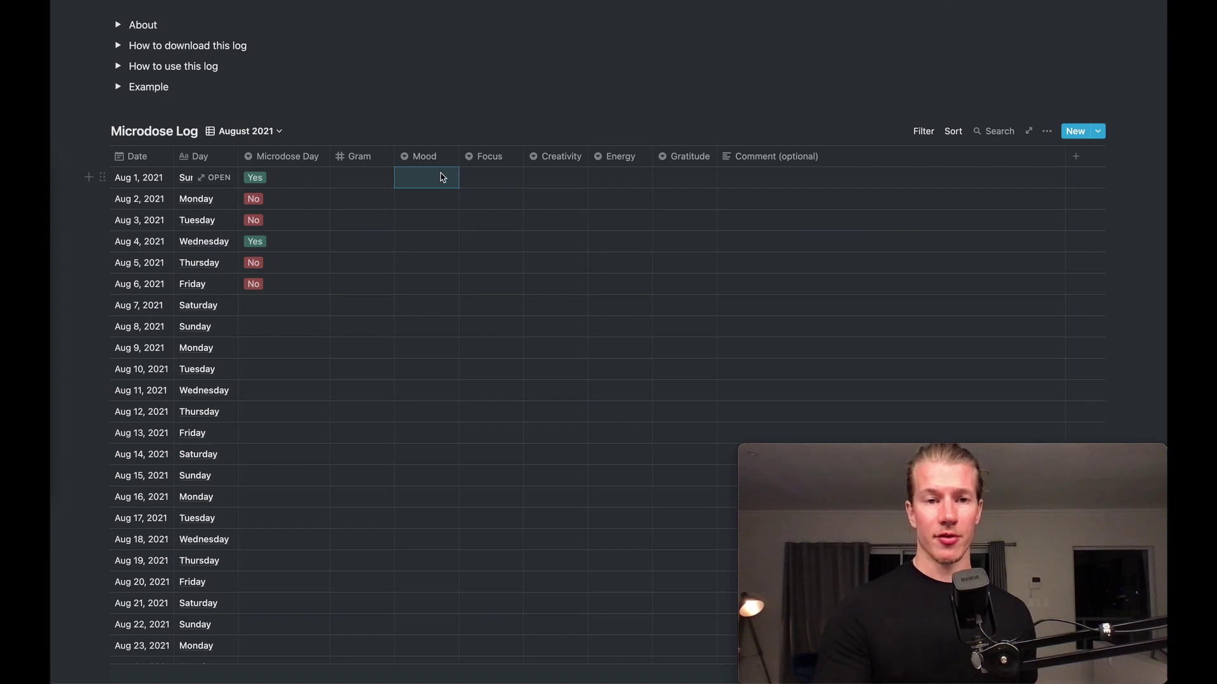
left_click(443, 177)
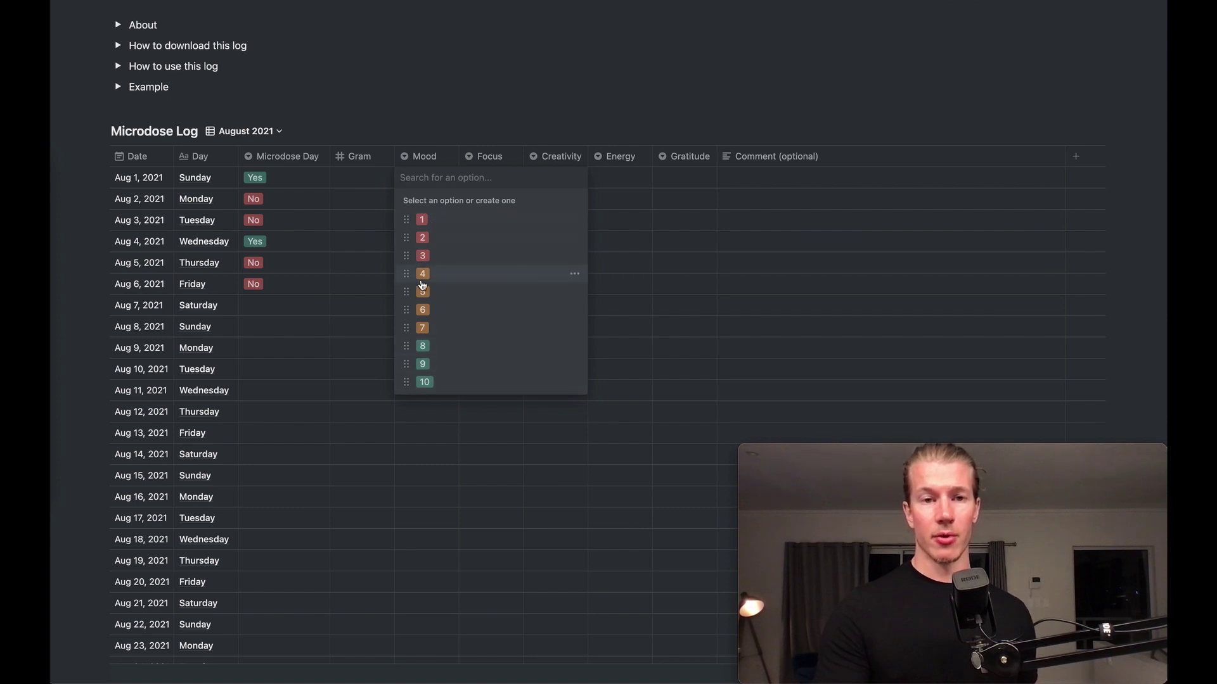
left_click(454, 127)
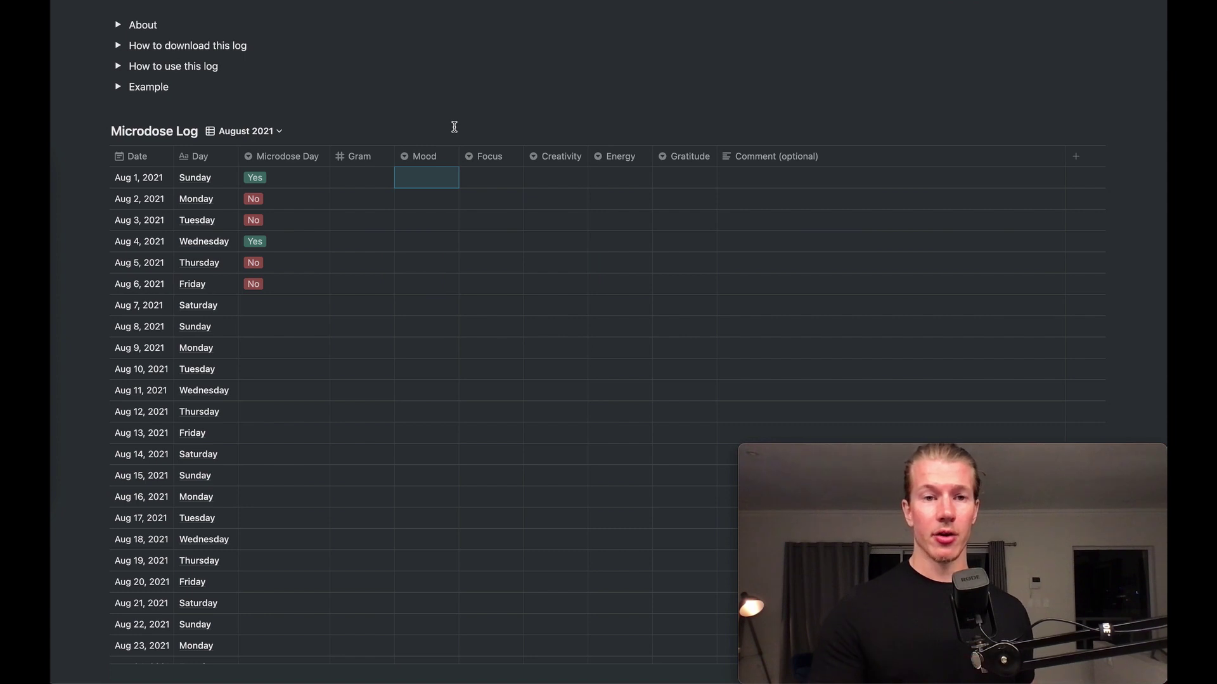
Duplicate the Mood property, rename the copy 'Strenght', and narrow its column
left_click(418, 155)
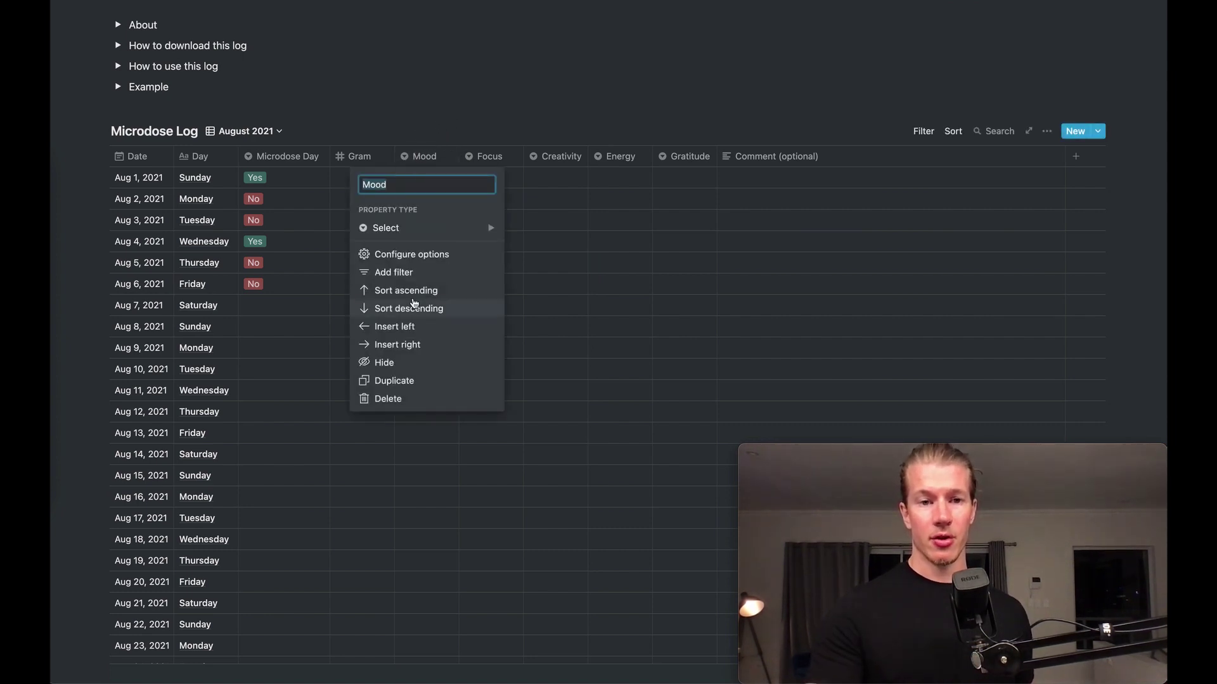
left_click(394, 385)
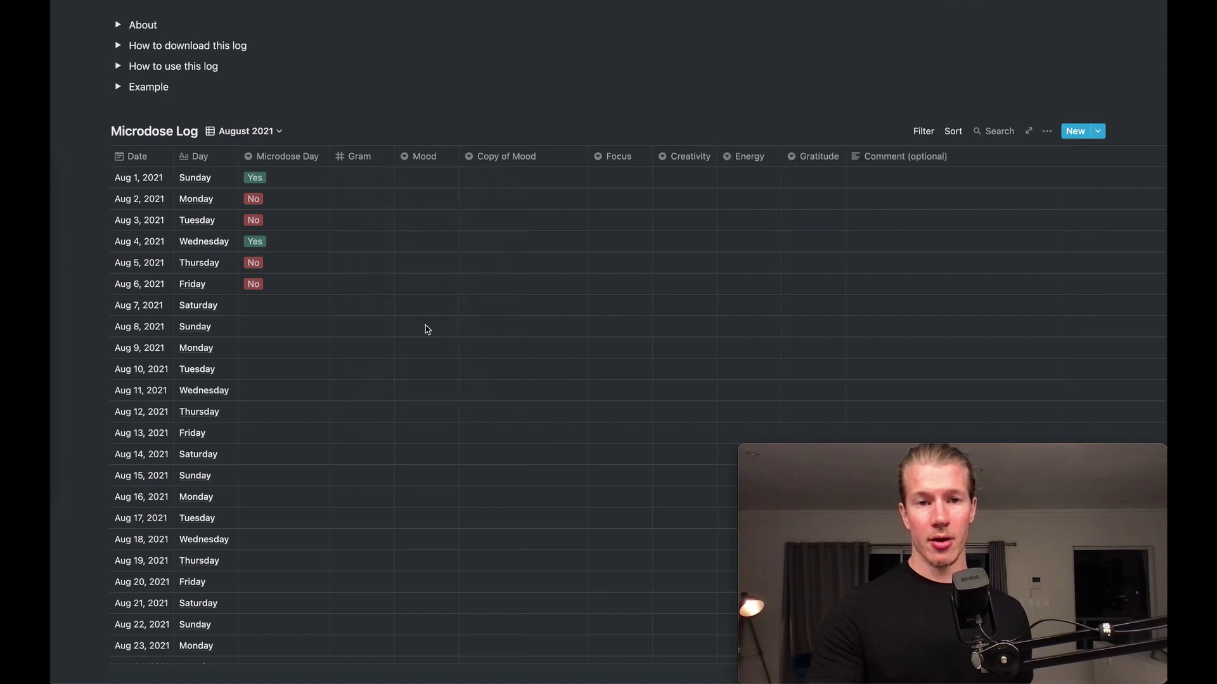
left_click(539, 164)
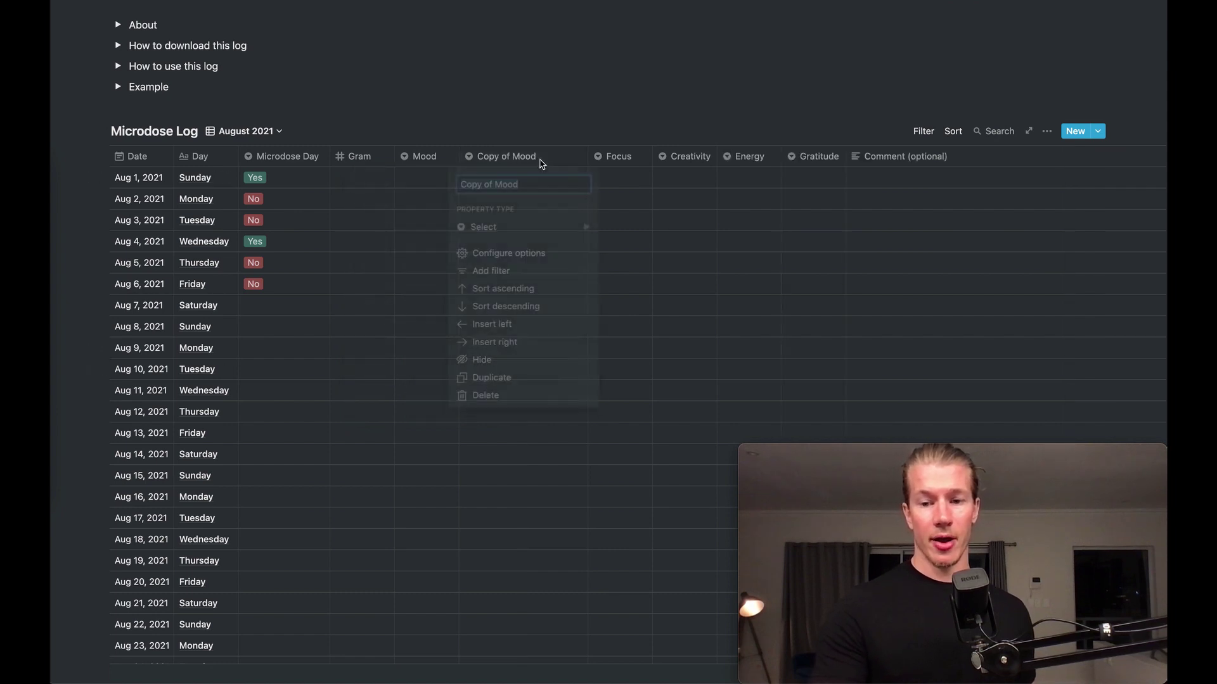
key("BackSpace")
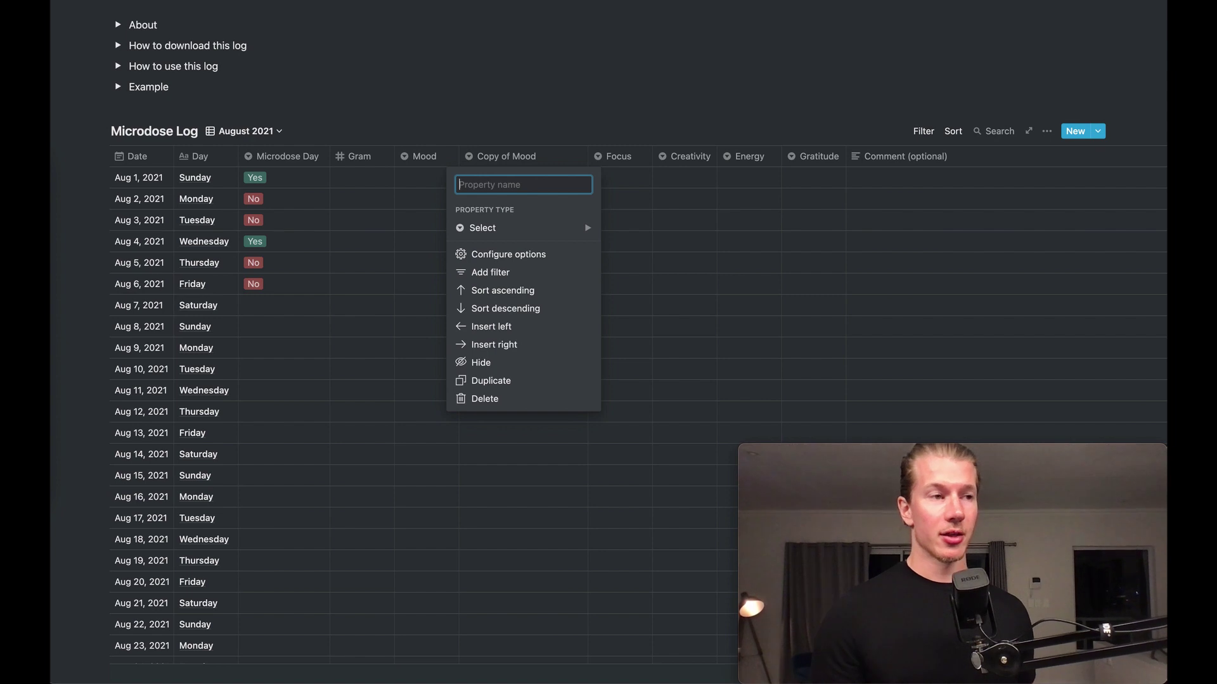
type("Strenght")
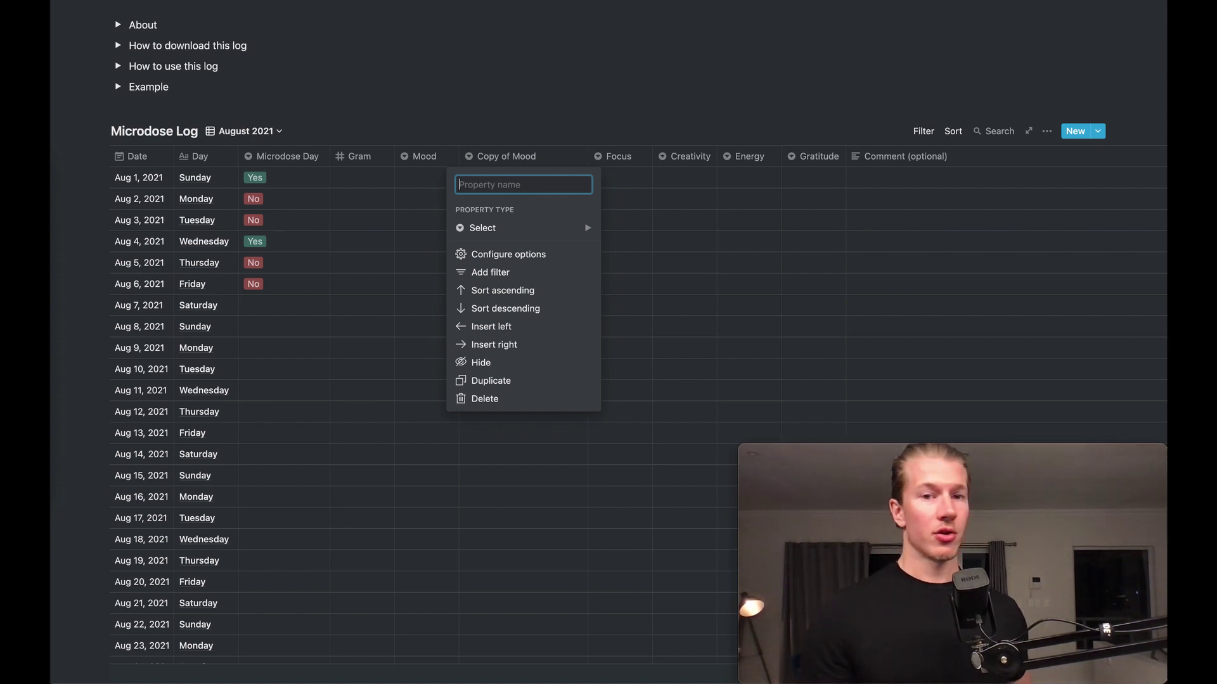
key("Return")
left_click_drag(571, 158, 532, 157)
left_click(491, 180)
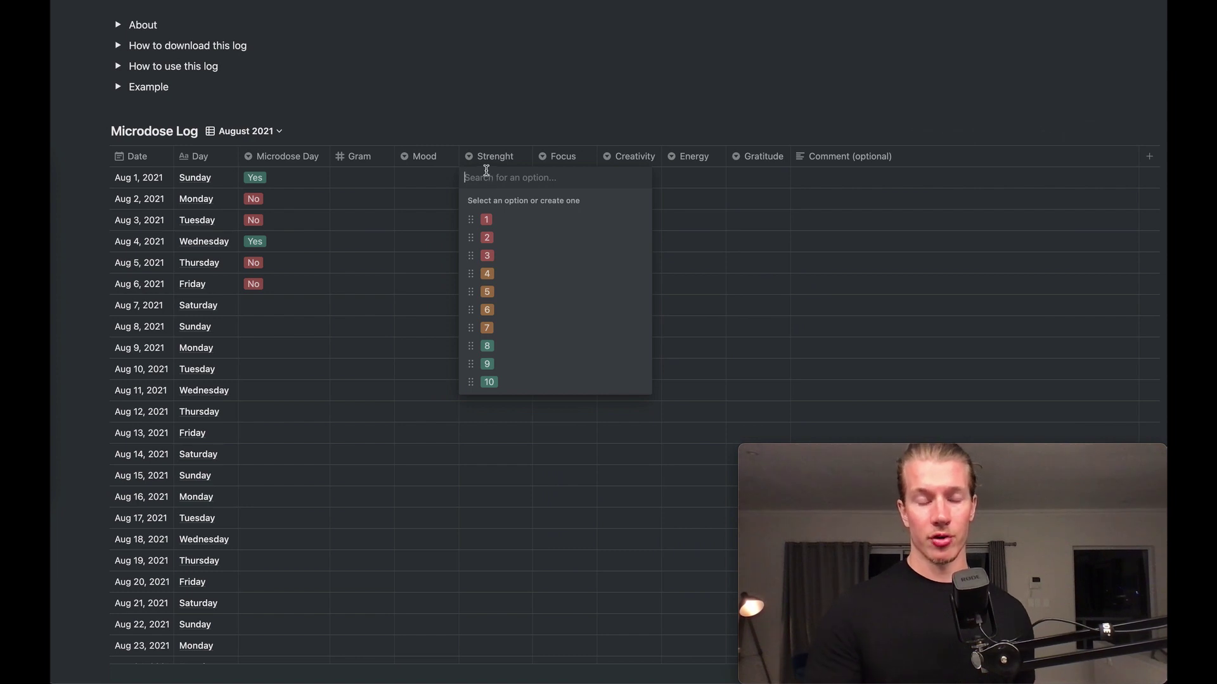